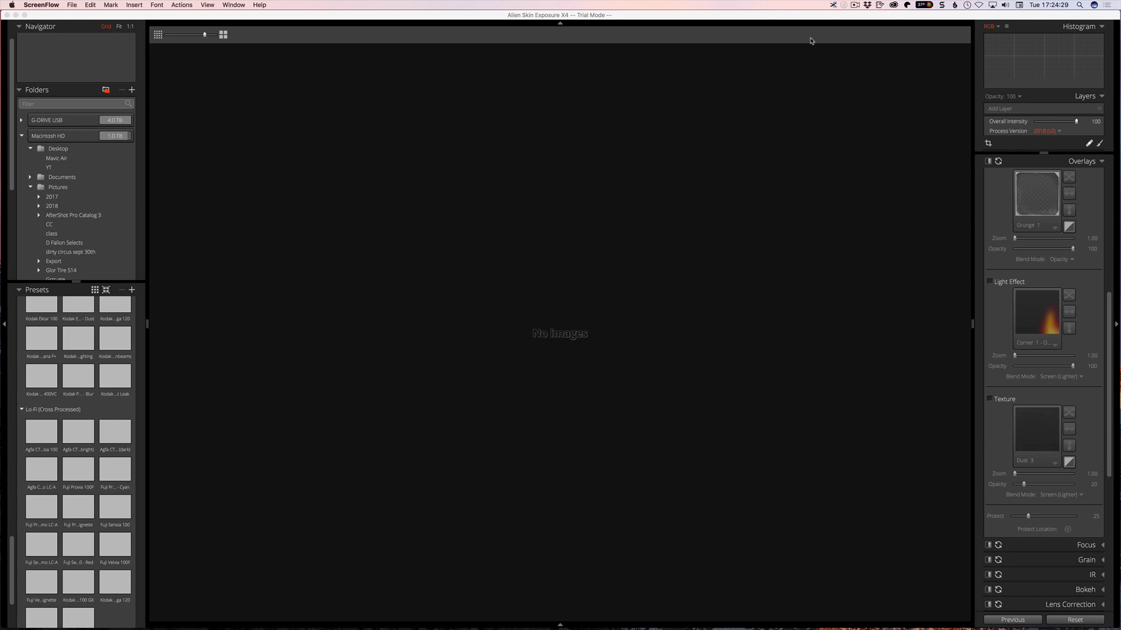
Step: In X Acquire, create a Desktop folder named Food and set it as the destination for tethered shots
click(834, 6)
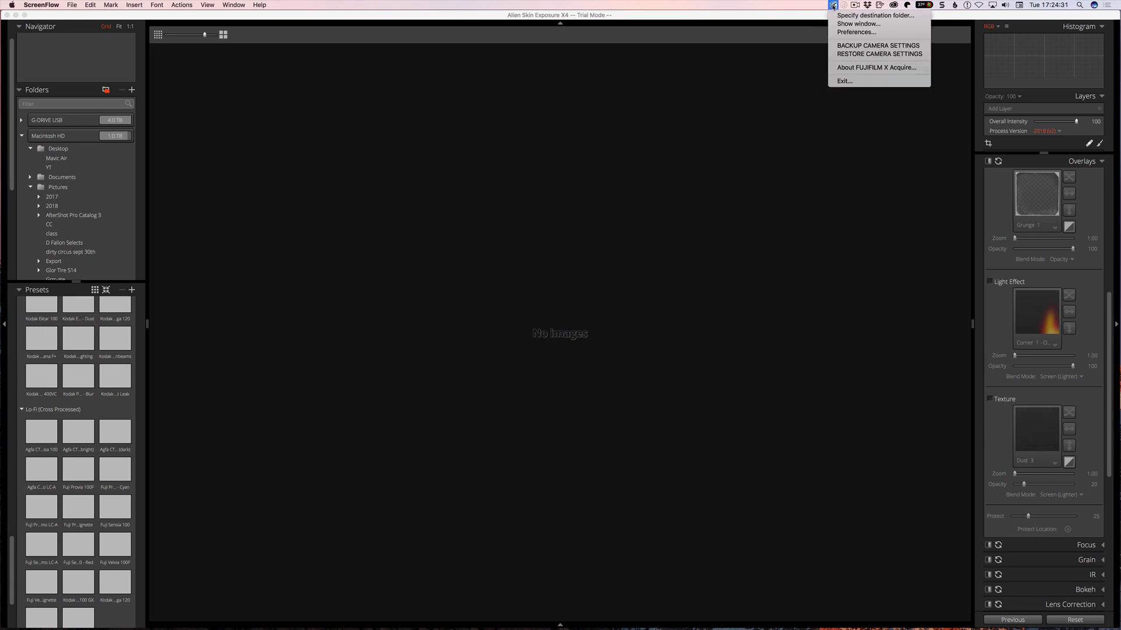
click(844, 17)
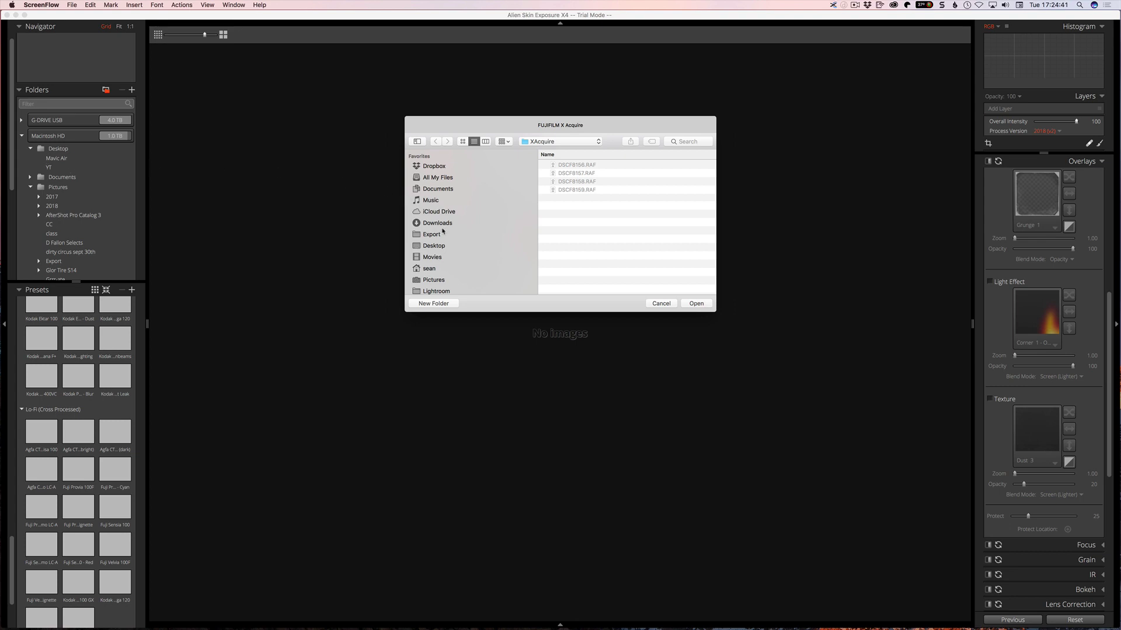
click(435, 246)
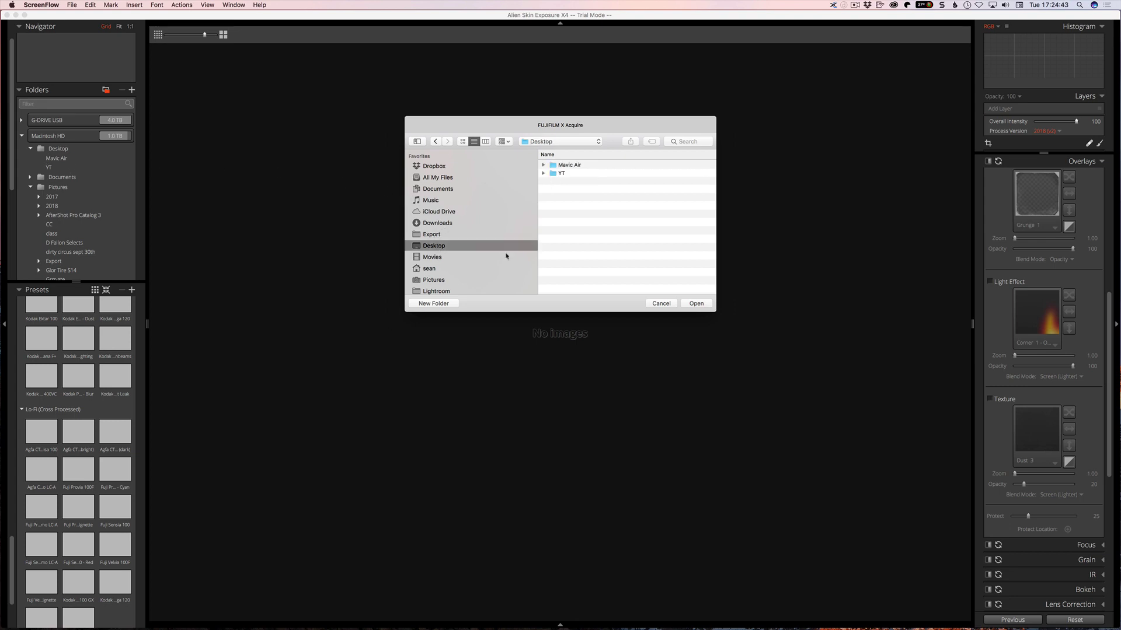
click(435, 303)
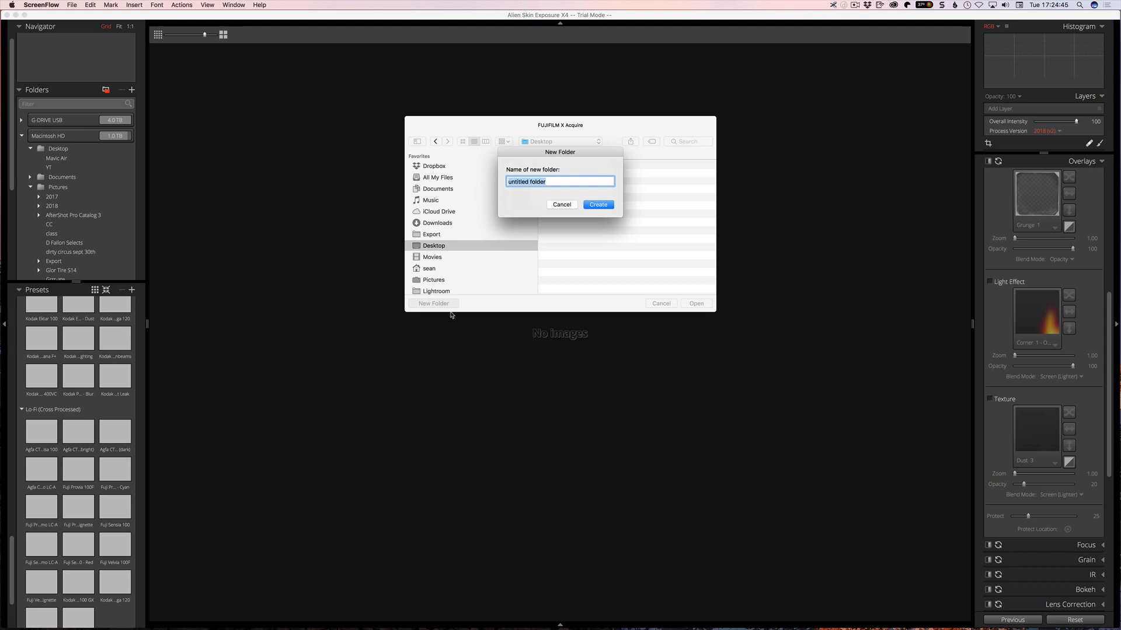
text(Food)
key(Return)
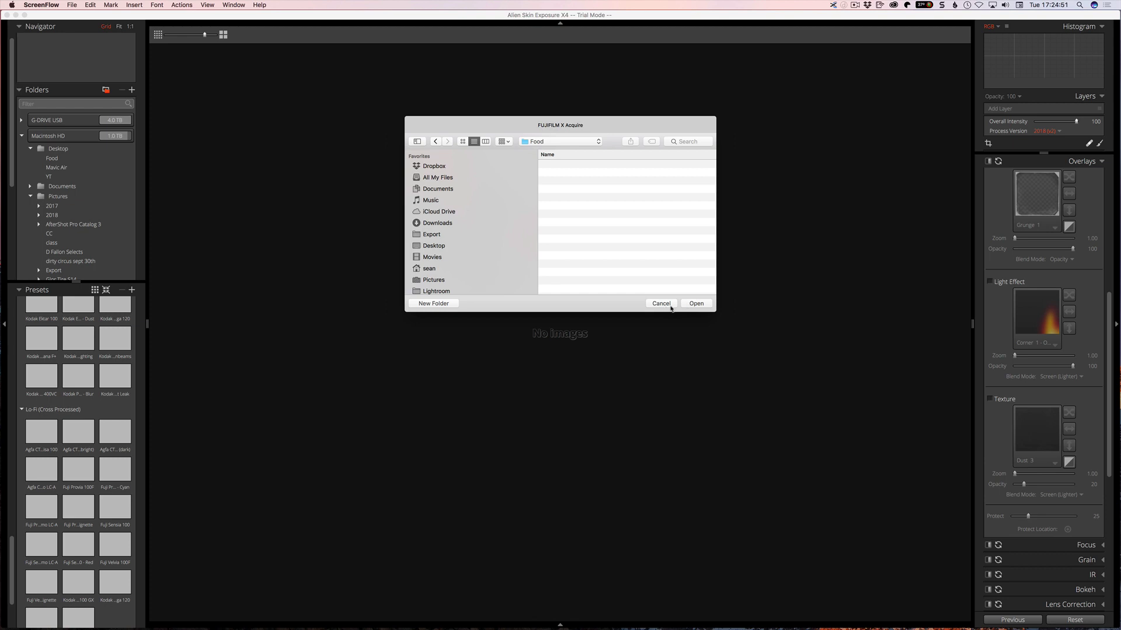
click(694, 303)
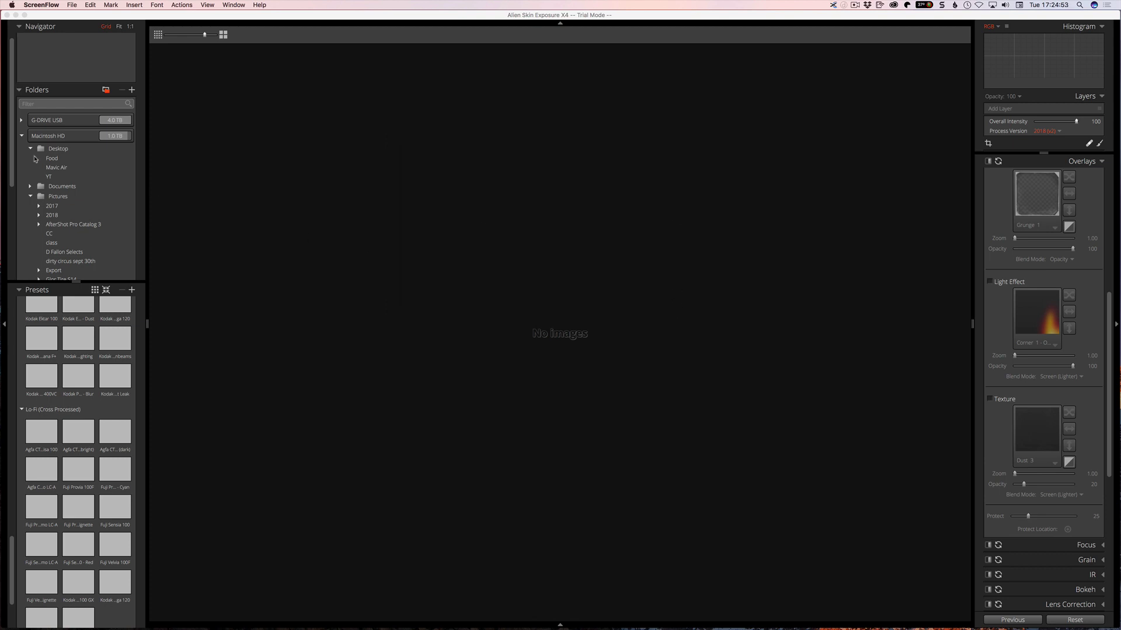
Step: Monitor the Desktop Food folder with Apply Metadata on, and enlarge the Folder Monitor dialog
click(63, 160)
right_click(66, 161)
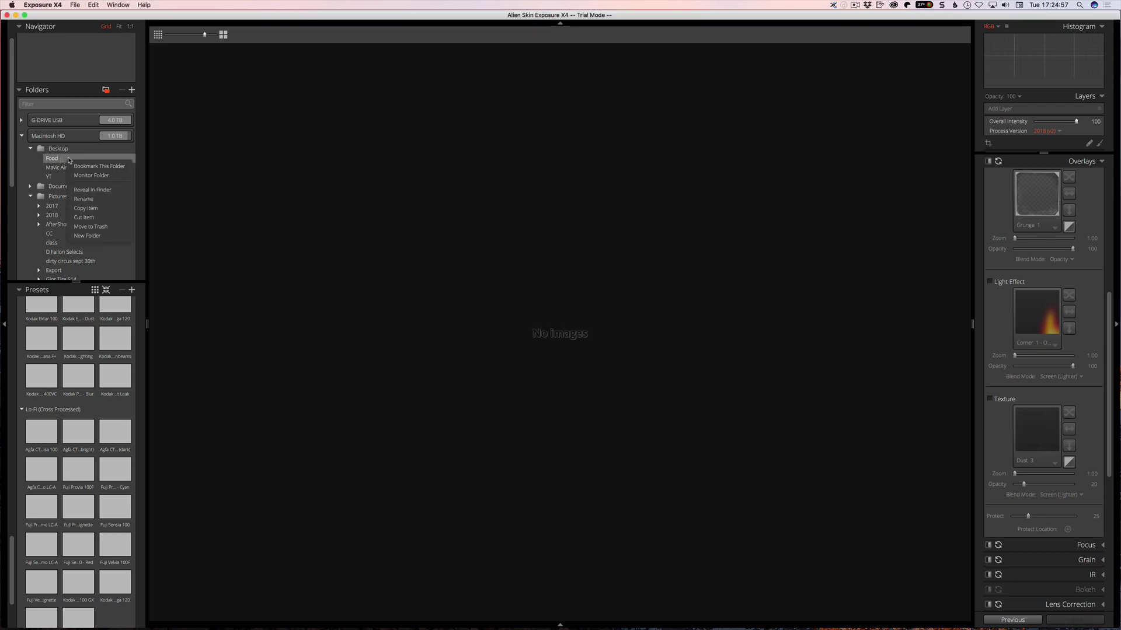
click(110, 177)
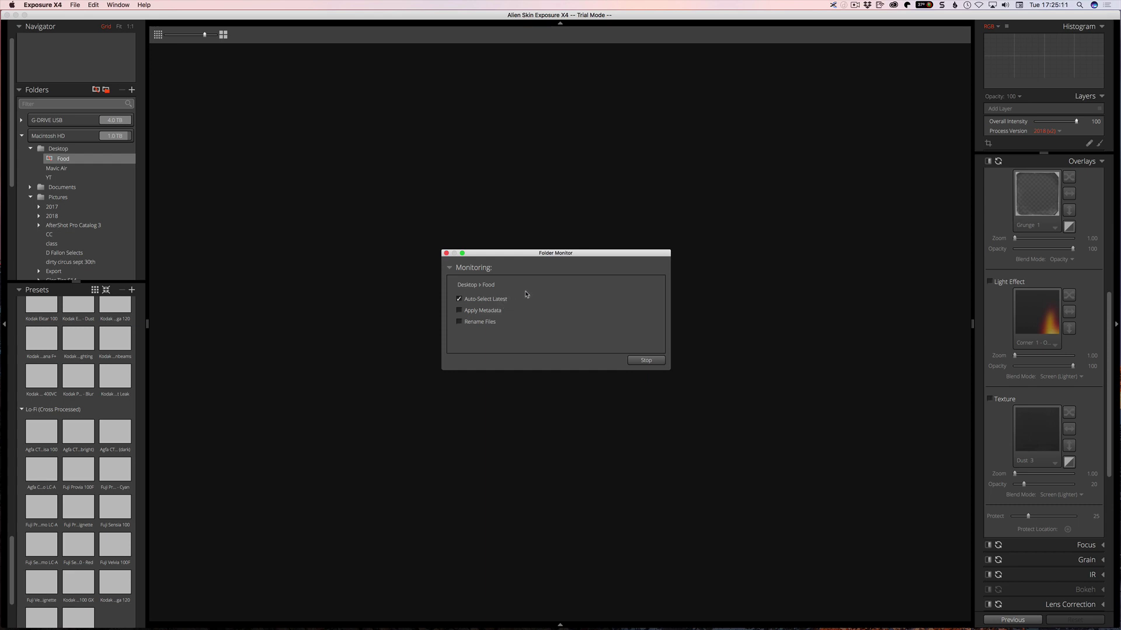
click(459, 310)
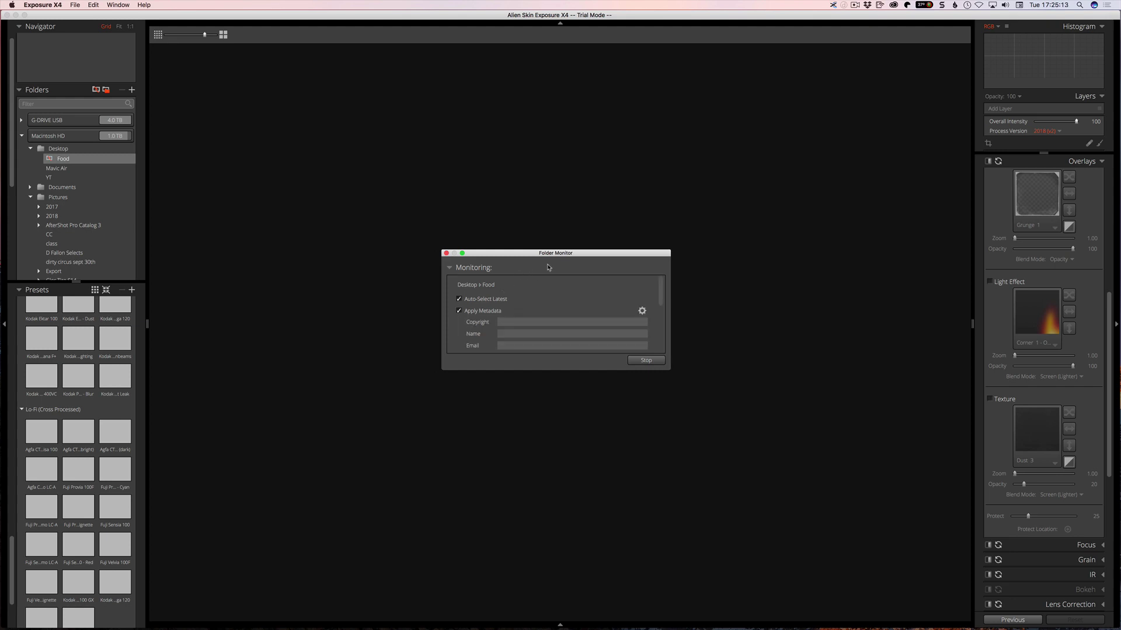
drag(553, 255, 536, 190)
drag(655, 308, 708, 481)
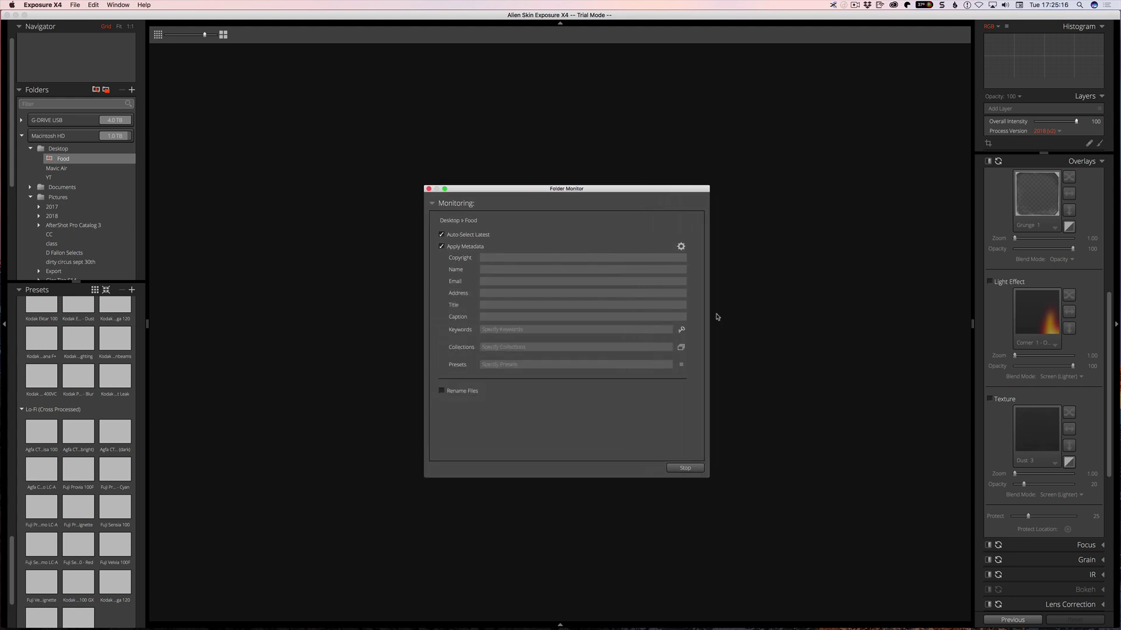
Step: Enter copyright and name, title 'Food-Thin flatbreads', caption, keywords flatbread and Multiseed, and collection Food
click(682, 247)
click(561, 258)
text(©Sean McCormack)
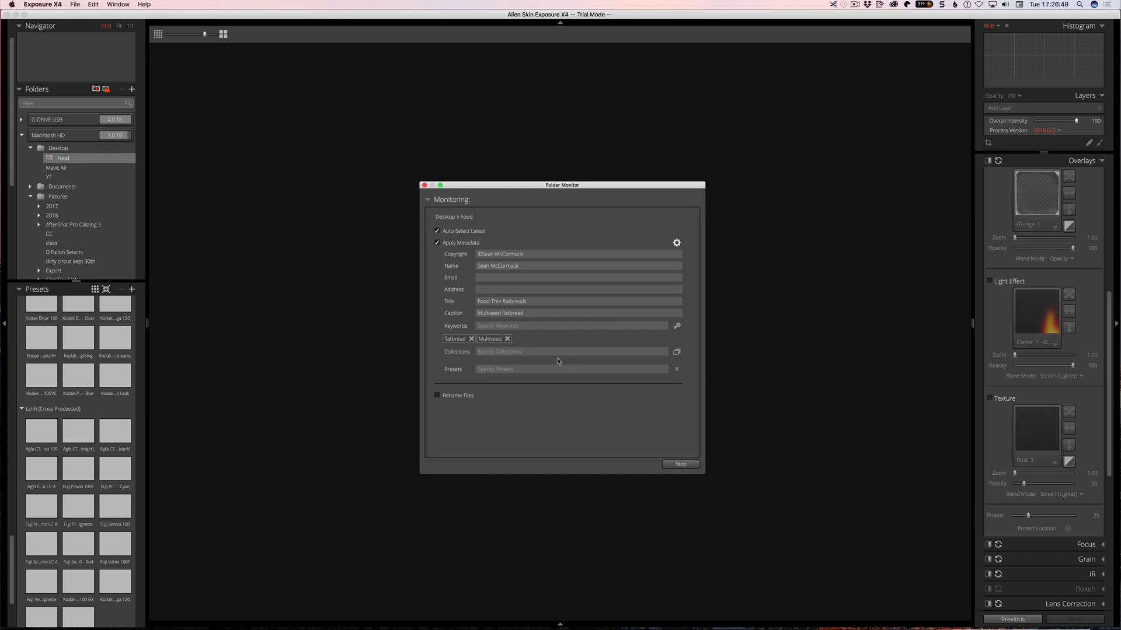
text(Food)
key(Return)
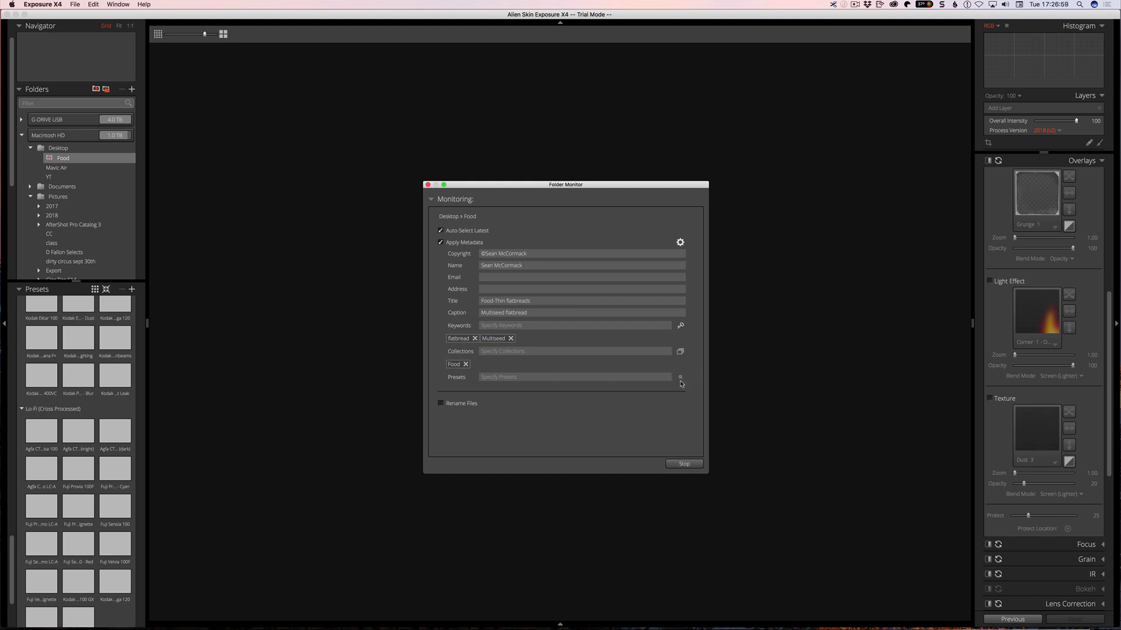
Step: Add Fuji Reala and Fuji Provia 100F presets as virtual copies, and enable Rename Files
click(681, 379)
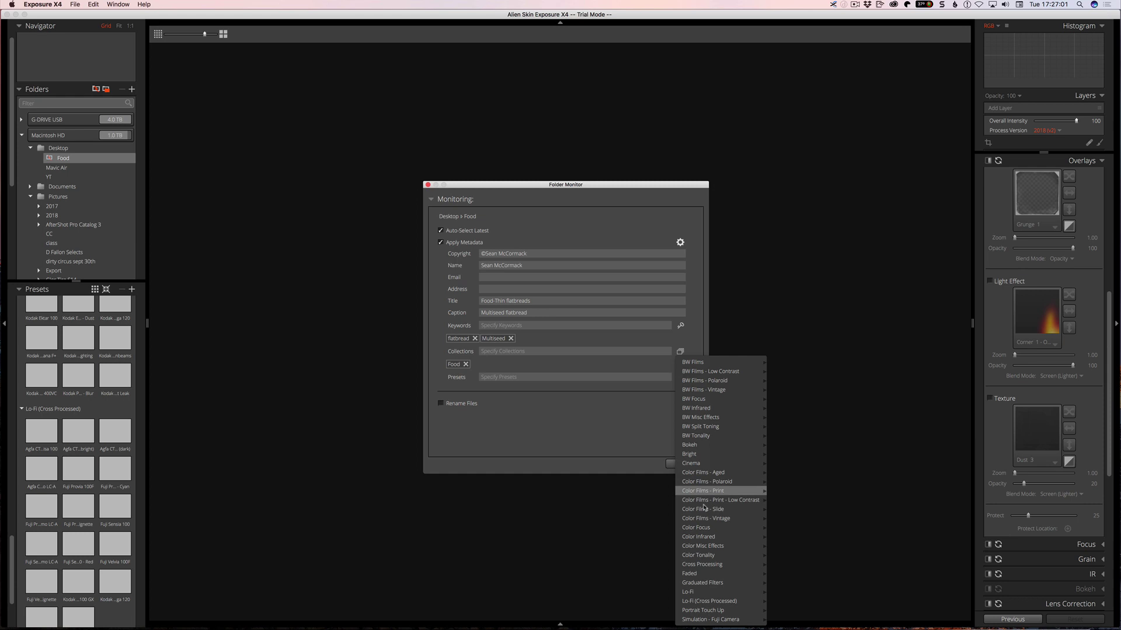
mouse_move(734, 501)
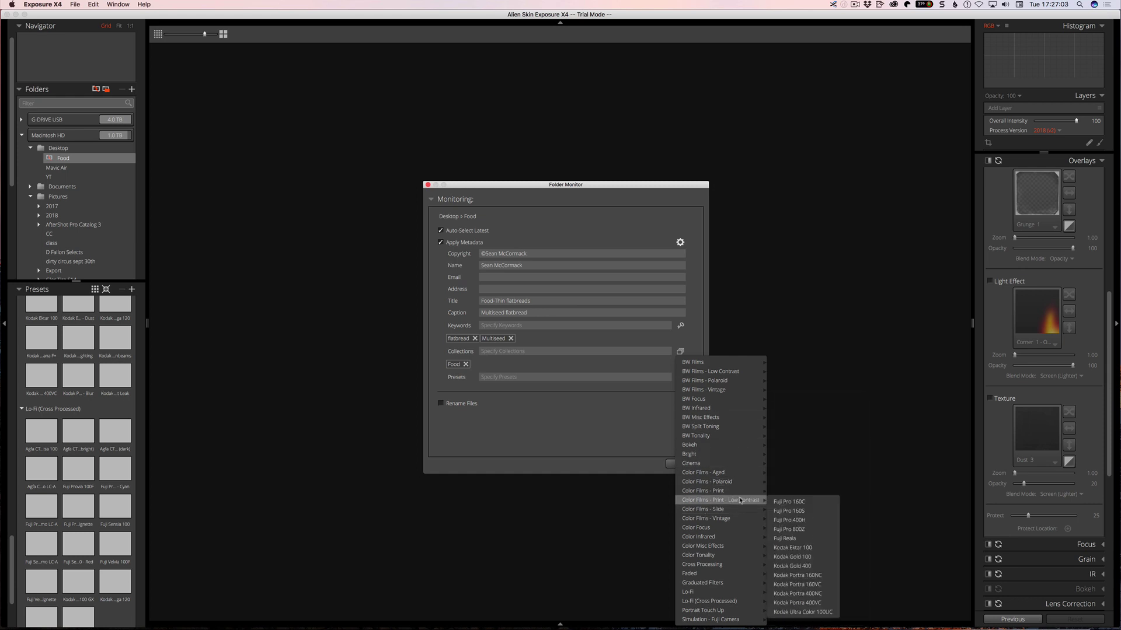
click(792, 540)
click(680, 381)
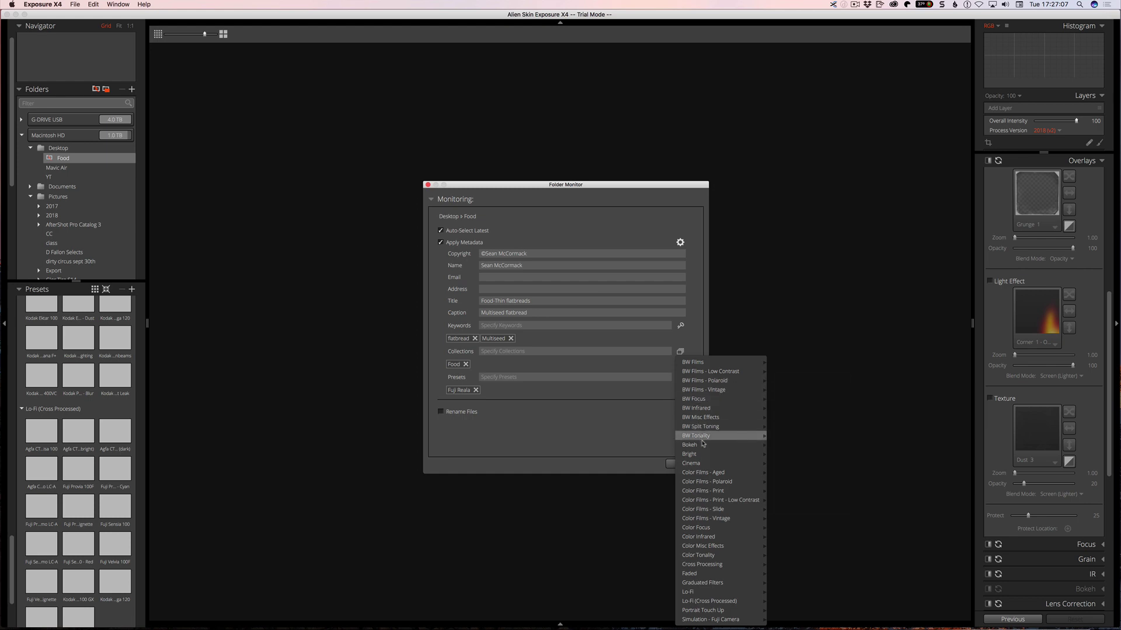
mouse_move(721, 464)
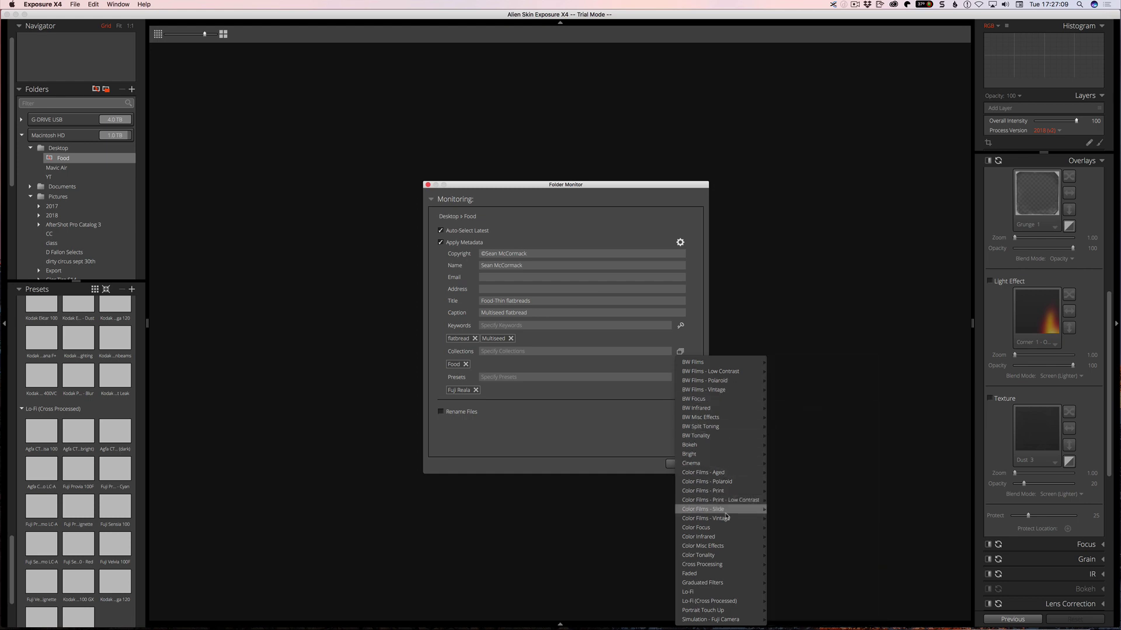
mouse_move(729, 513)
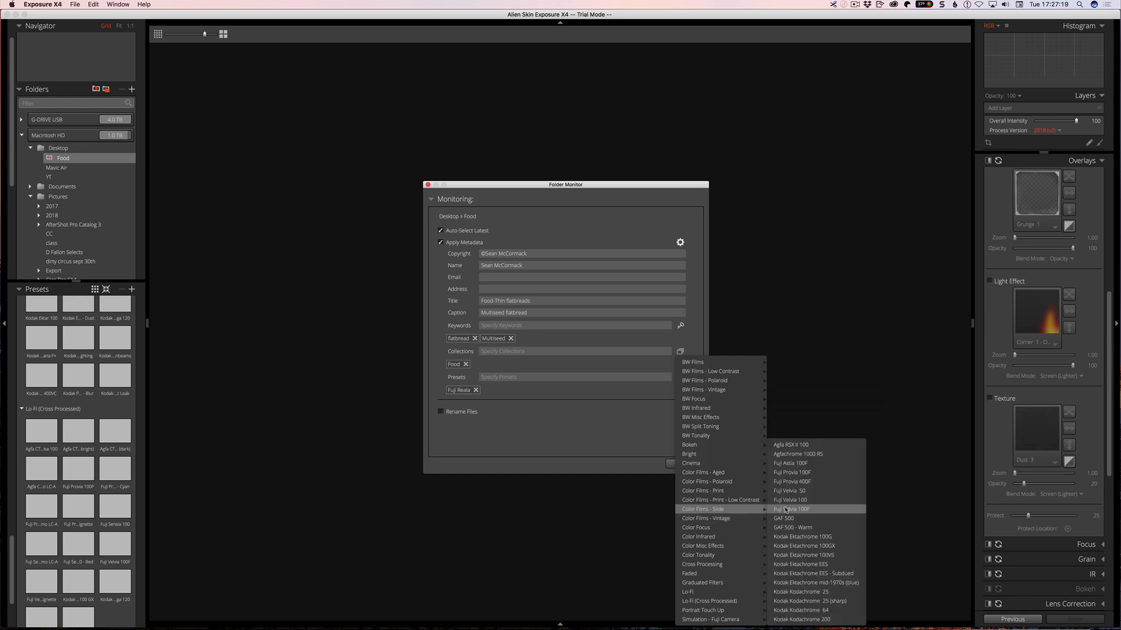
click(805, 474)
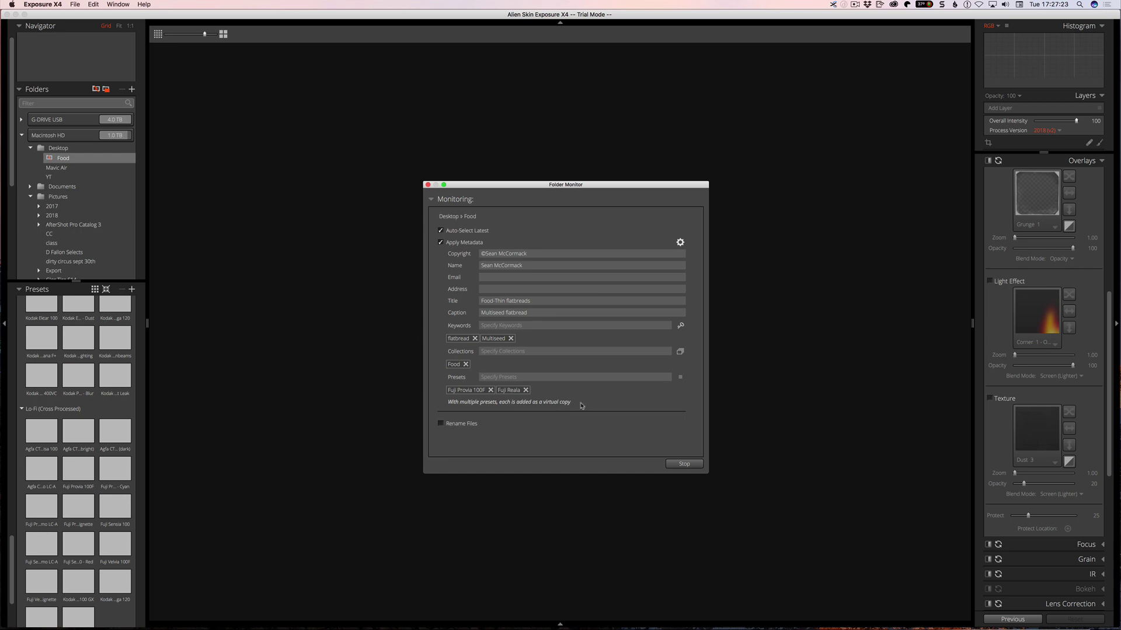
click(442, 424)
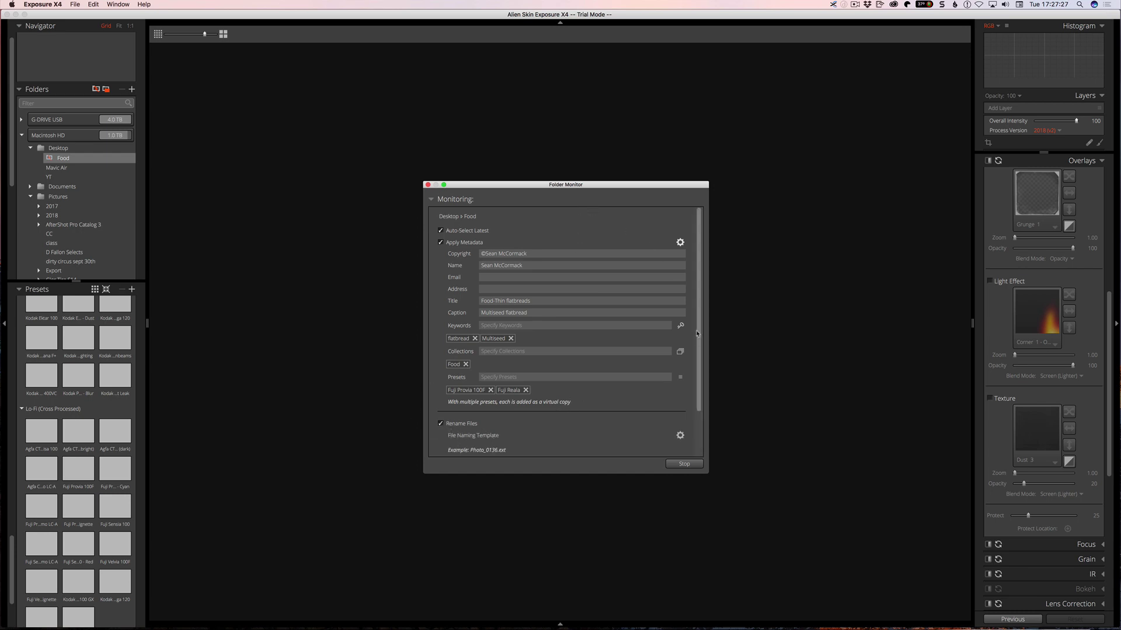
Step: Add custom text 'Food' to the file name and remove the Photo_ and 0136 parts
drag(699, 333, 699, 412)
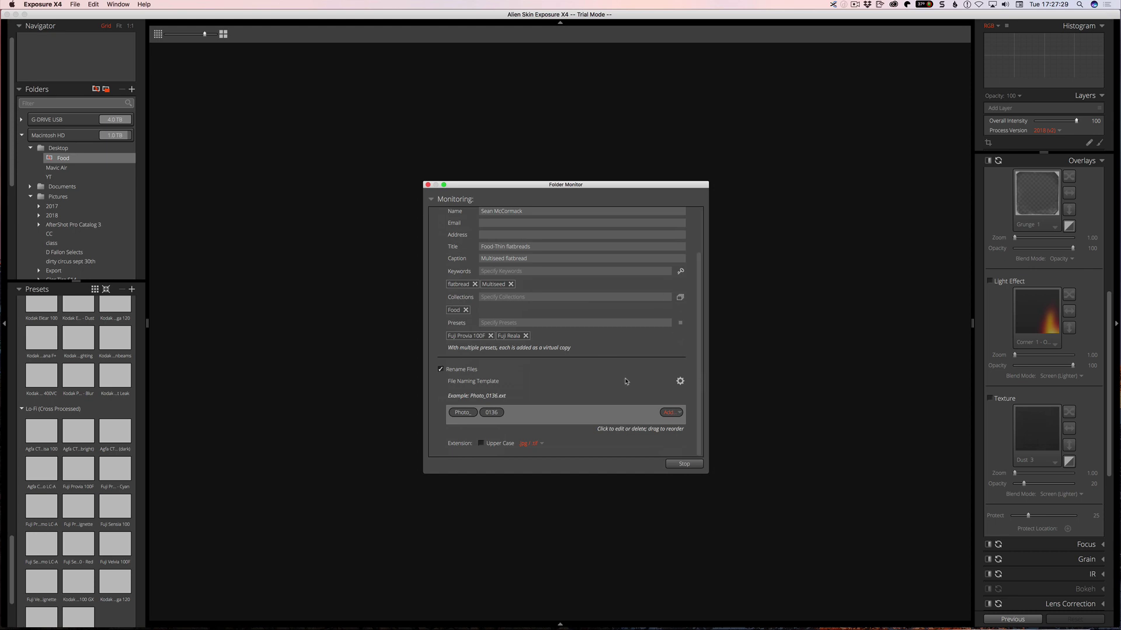
click(667, 414)
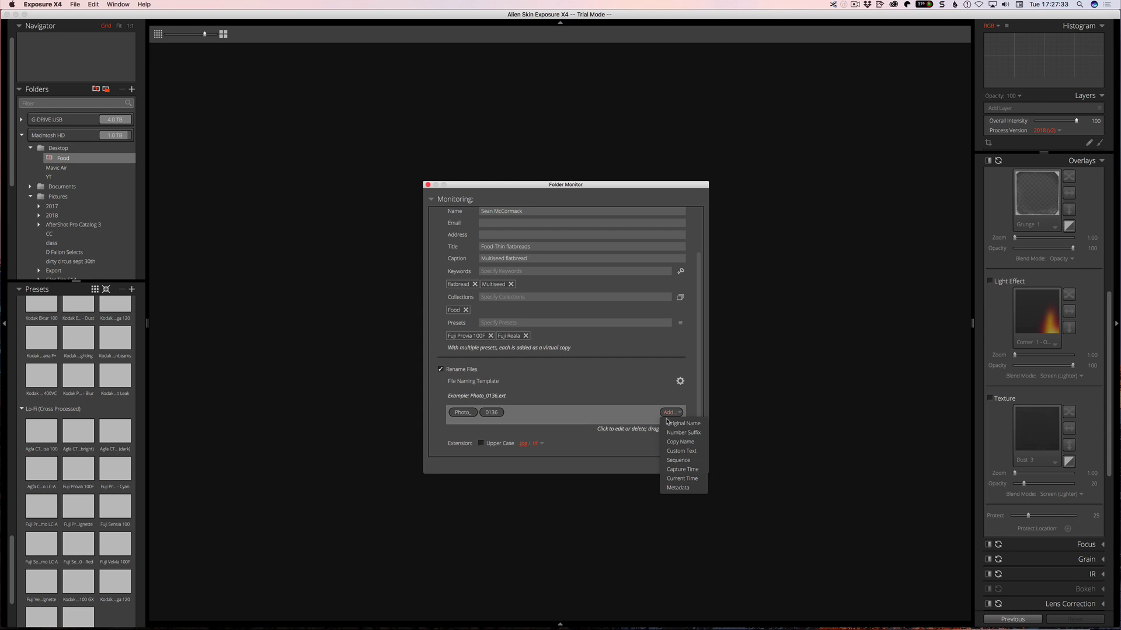
click(668, 452)
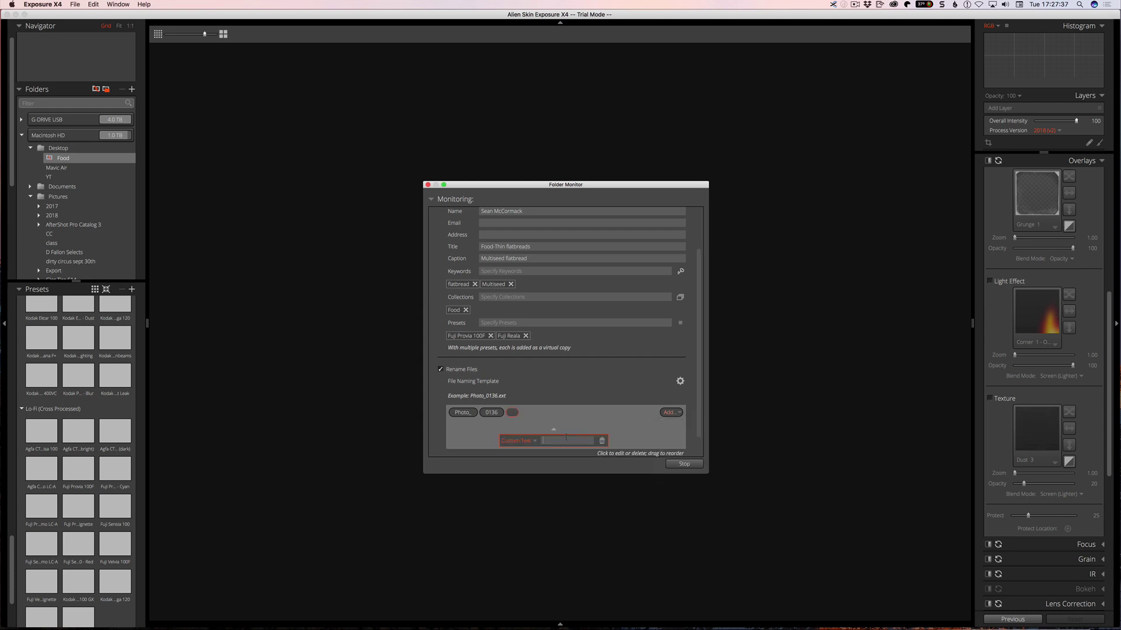
text(Food)
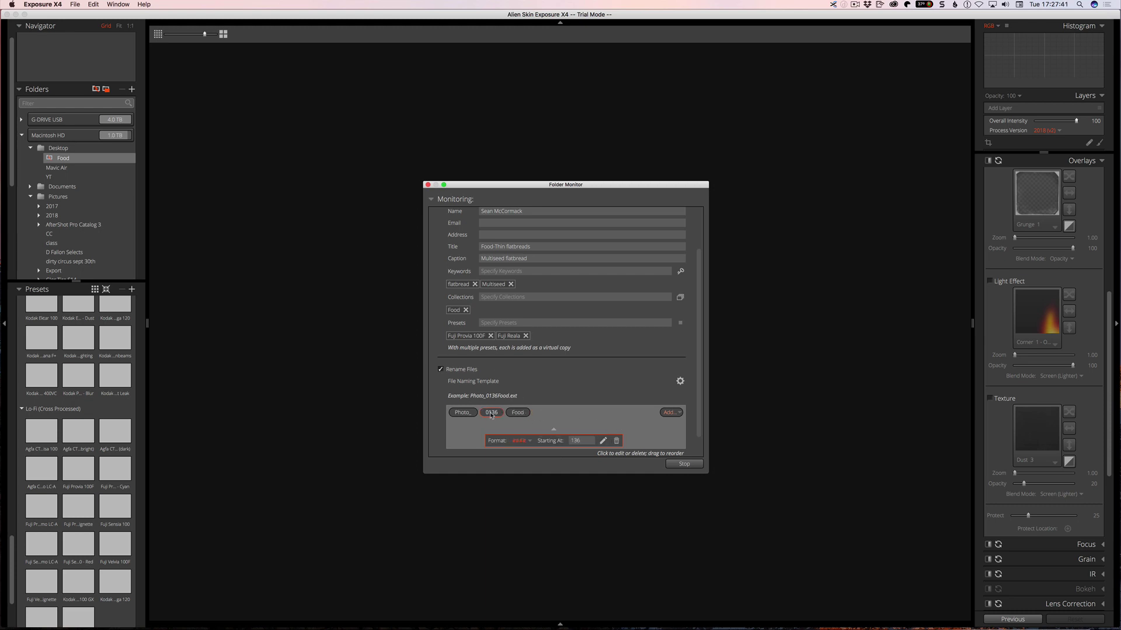
click(616, 441)
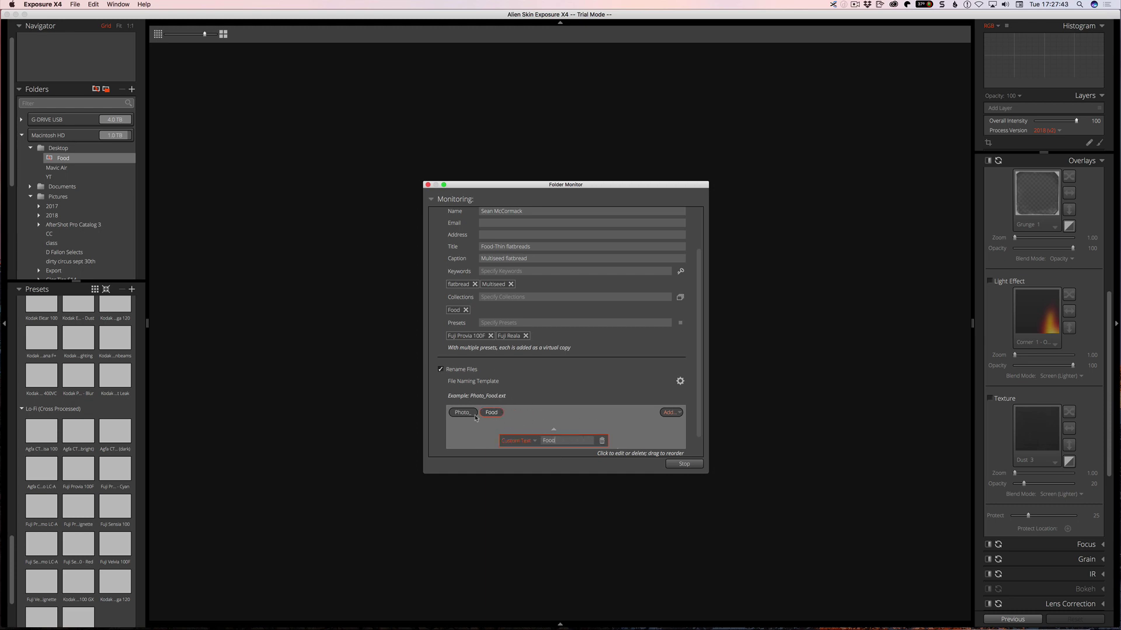
click(602, 442)
Step: Append a sequence number after Food, starting at 1, to give names like Food0001
click(670, 412)
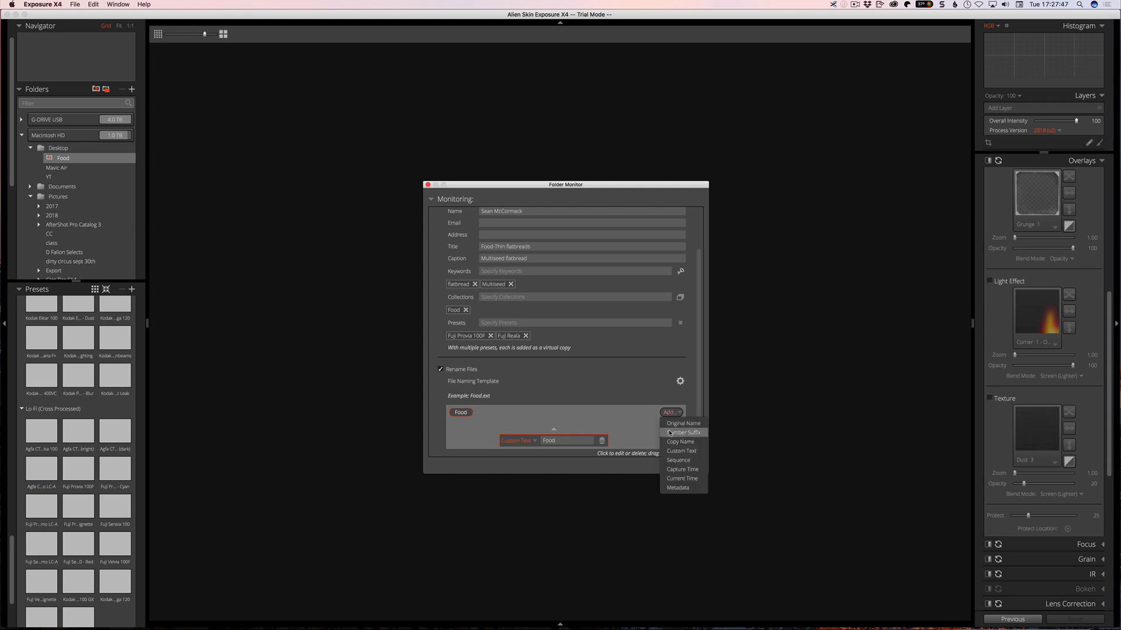
click(681, 461)
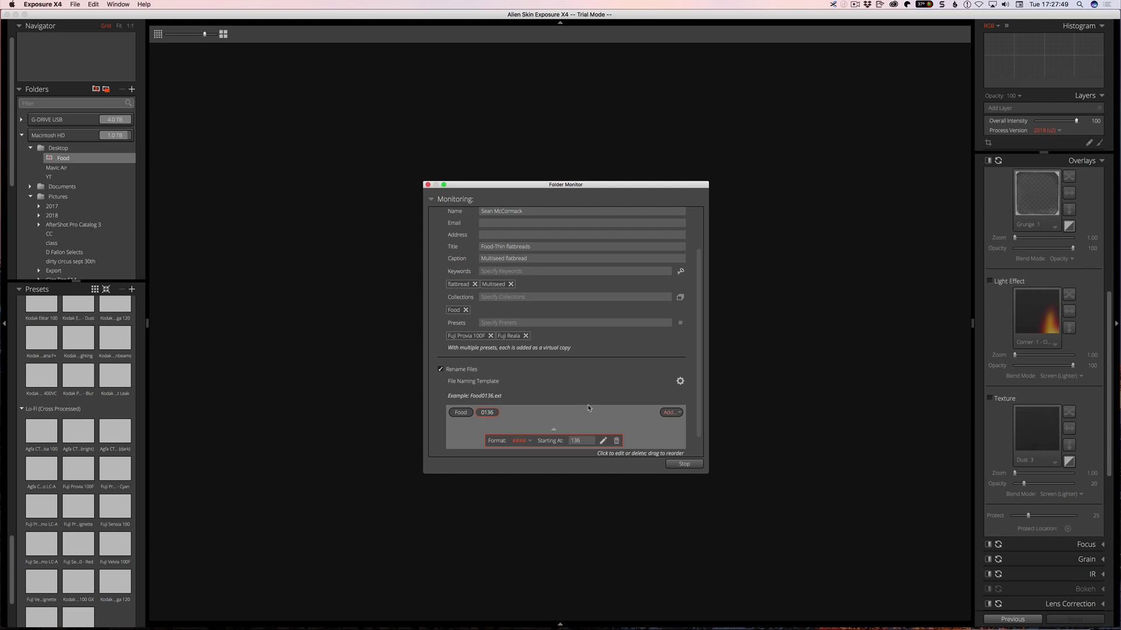
key(Tab)
click(603, 441)
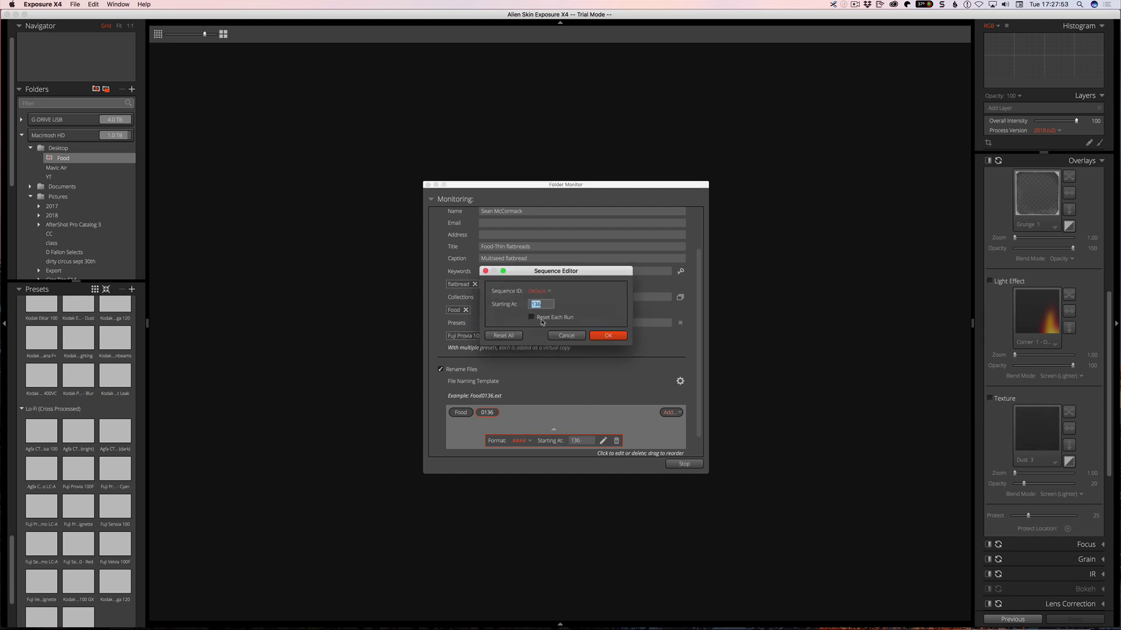
text(1)
click(610, 337)
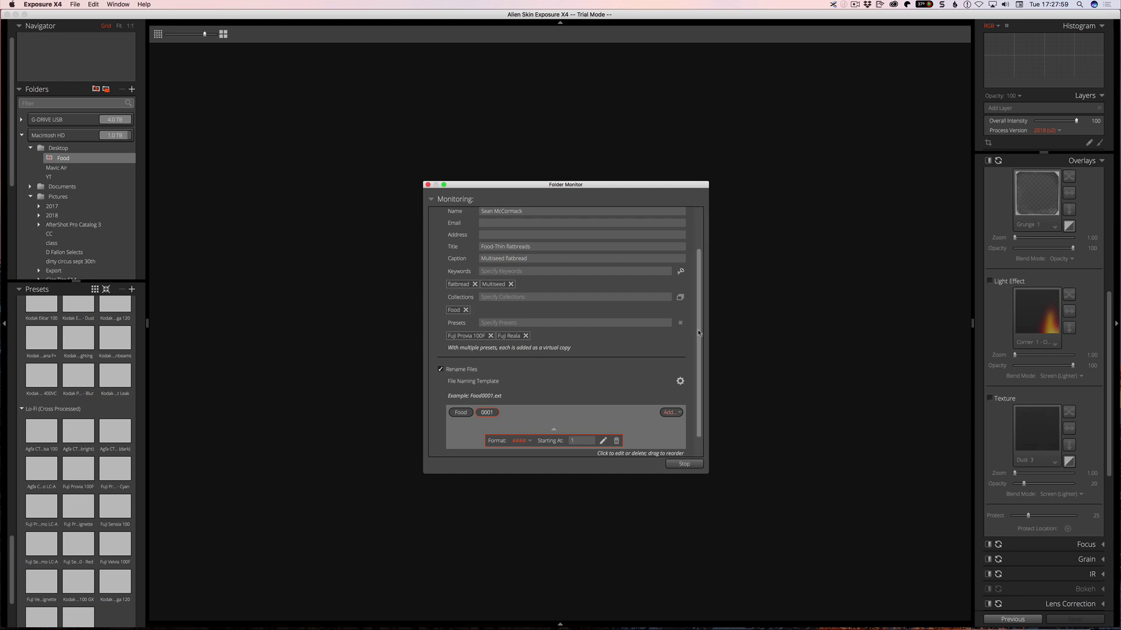
drag(700, 334, 692, 279)
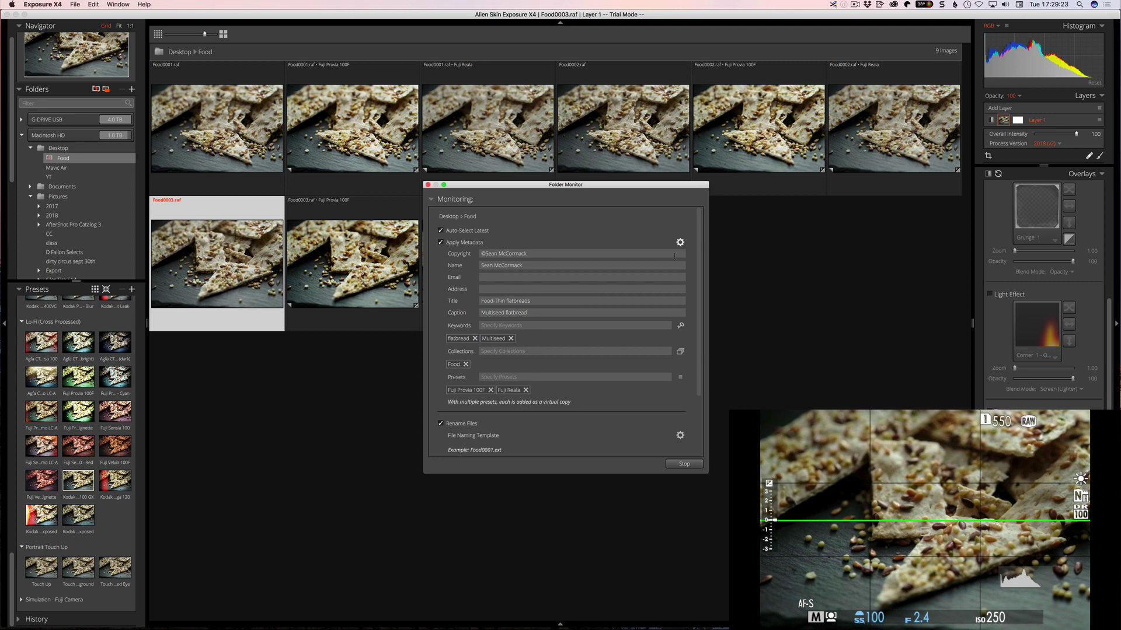
Step: Stop monitoring the Food folder and review the folder's thumbnails
click(684, 464)
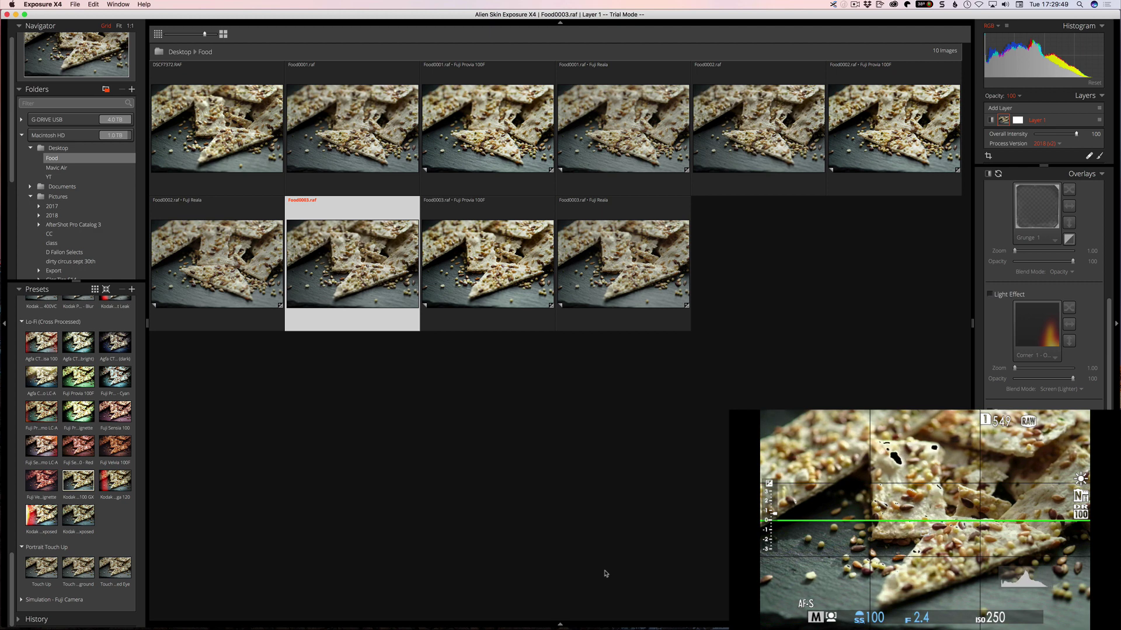
mouse_move(220, 209)
mouse_move(179, 84)
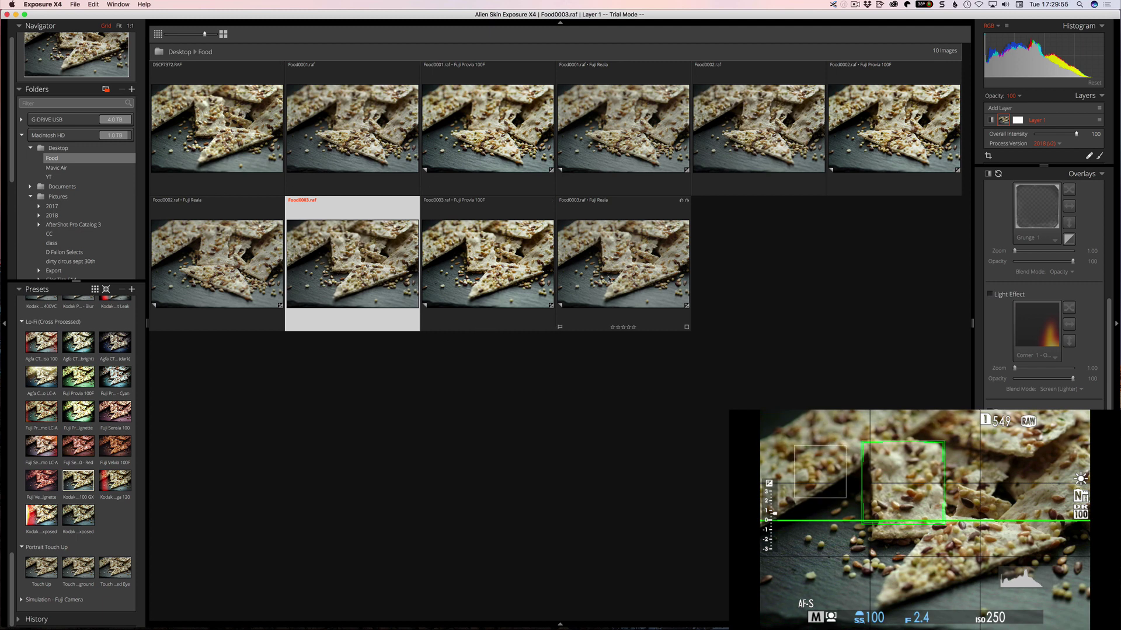
mouse_move(524, 286)
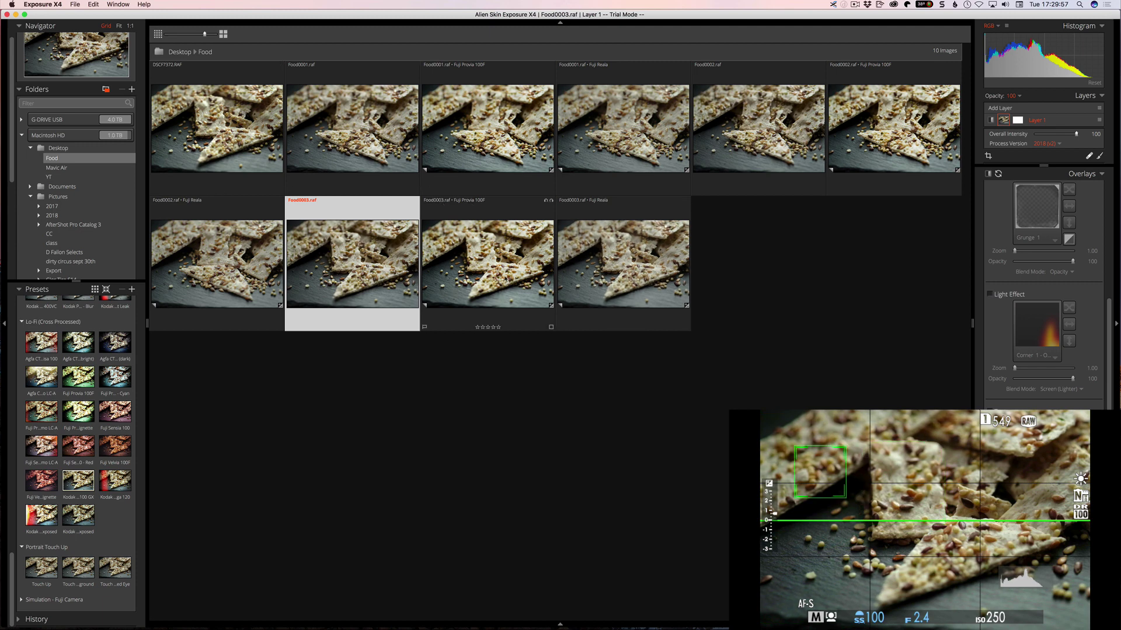